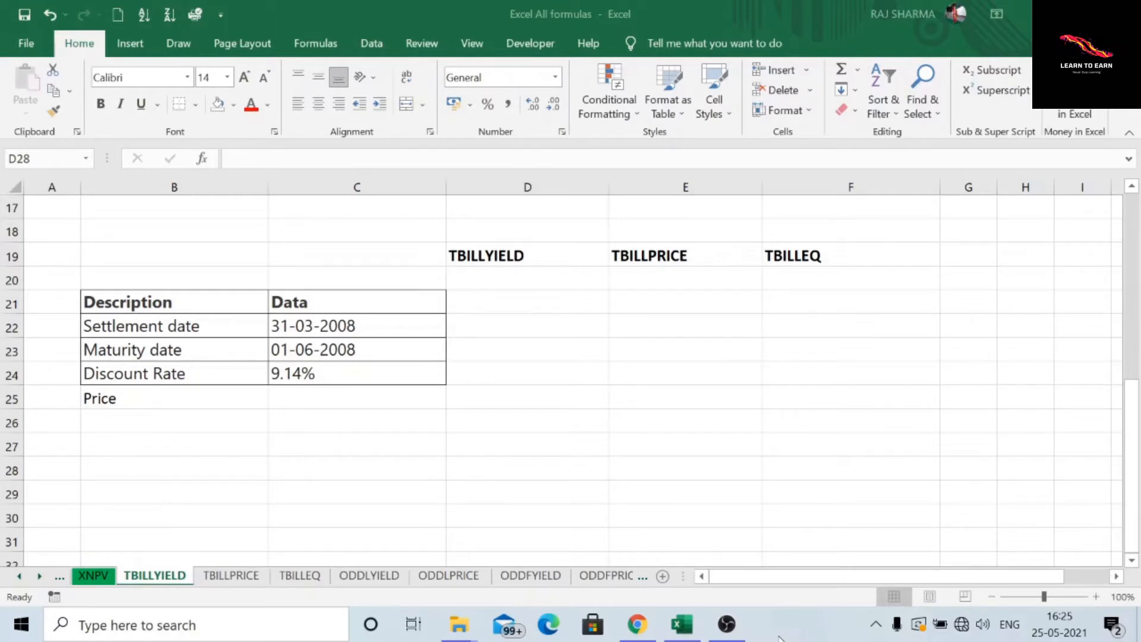
Step: Start a TBILLPRICE formula in cell E22 from the Financial function list
left_click(342, 397)
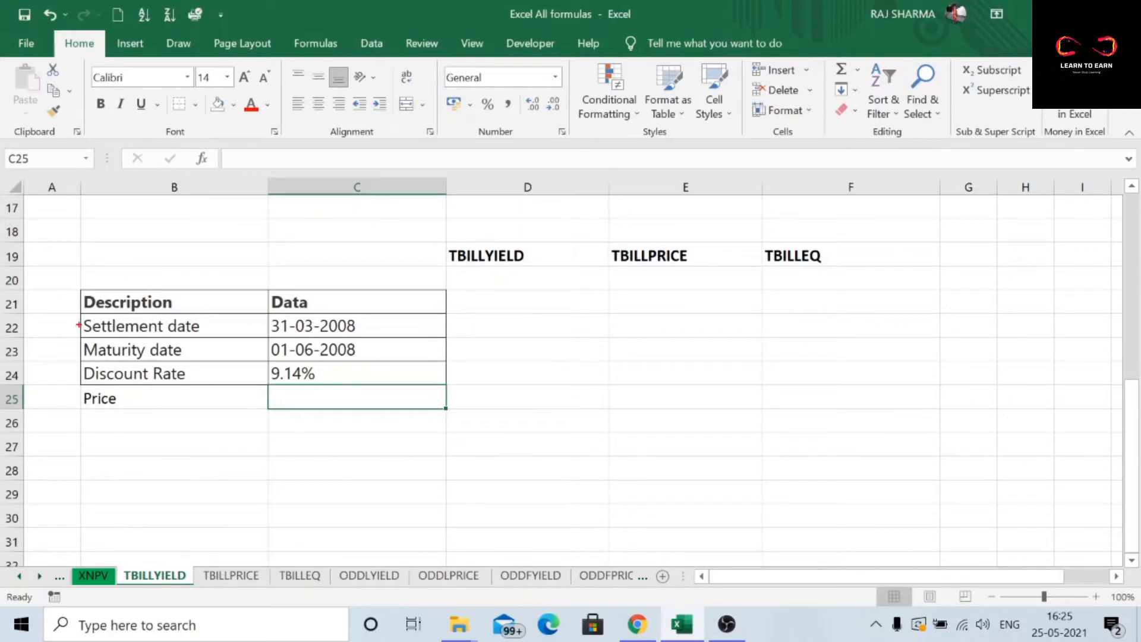
mouse_move(81, 311)
left_mouse_down()
mouse_move(84, 336)
mouse_move(446, 337)
left_mouse_up()
left_click(288, 327)
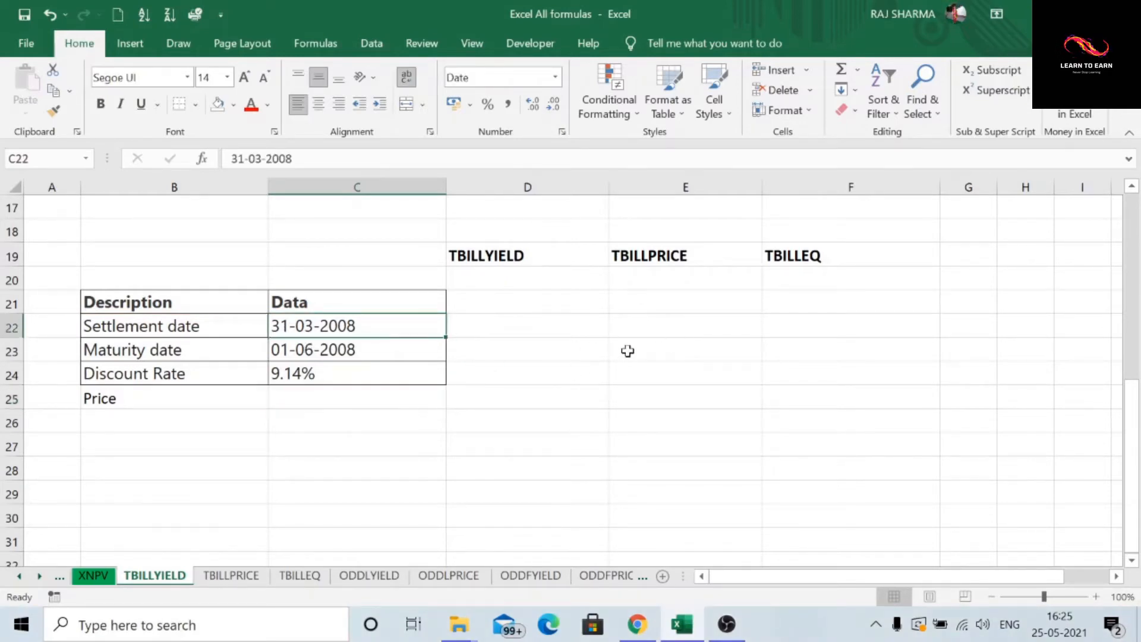
left_click(668, 323)
type("=")
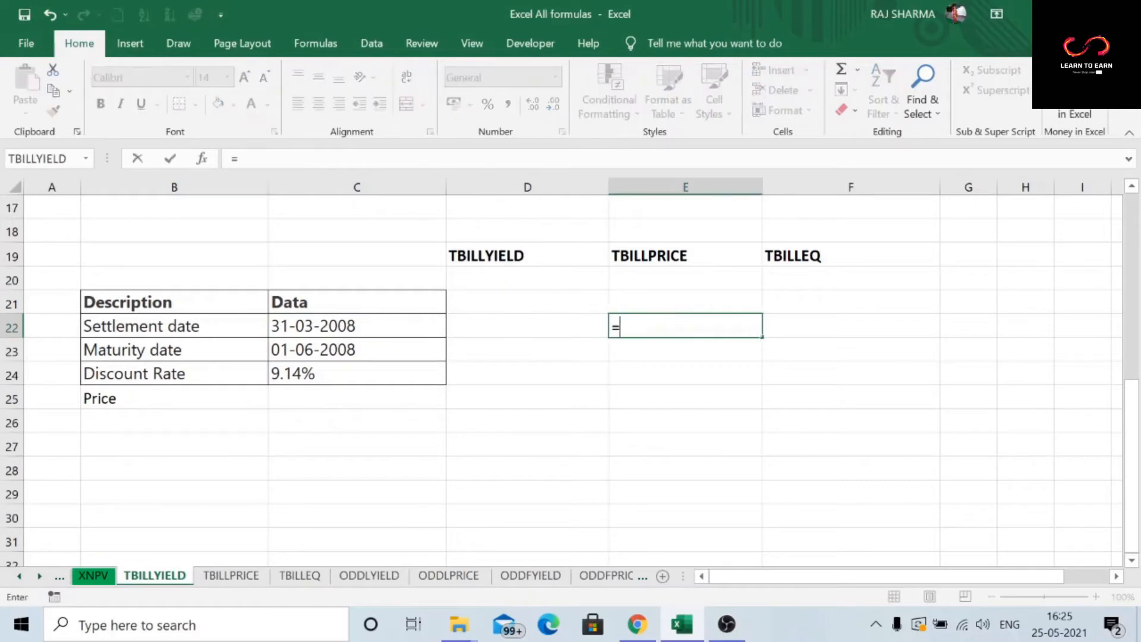
left_click(316, 51)
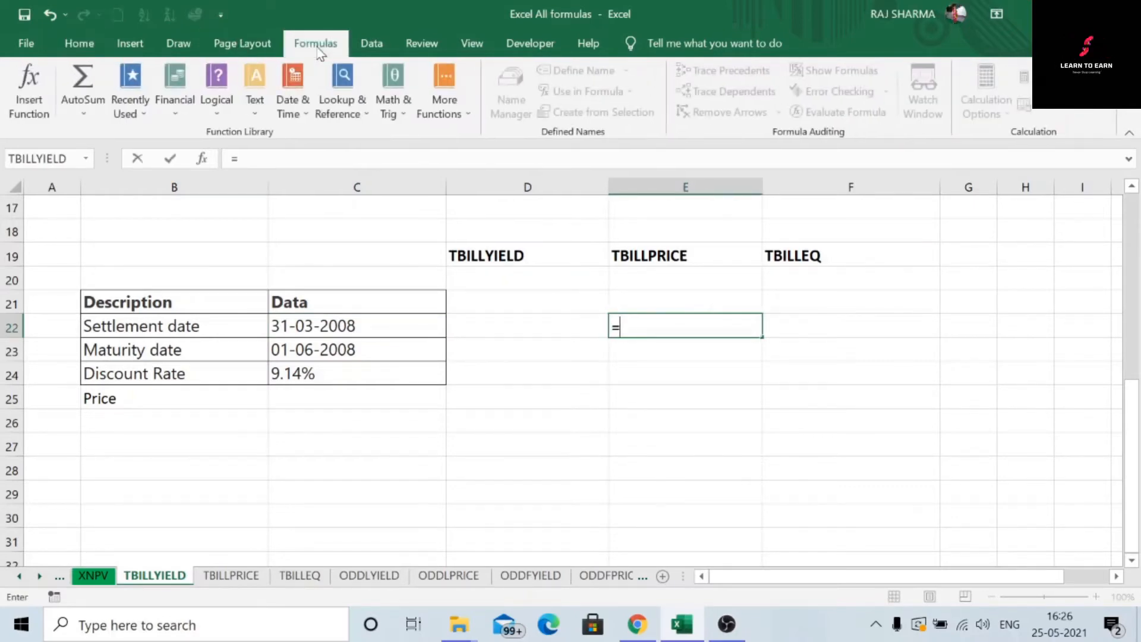
left_click(172, 113)
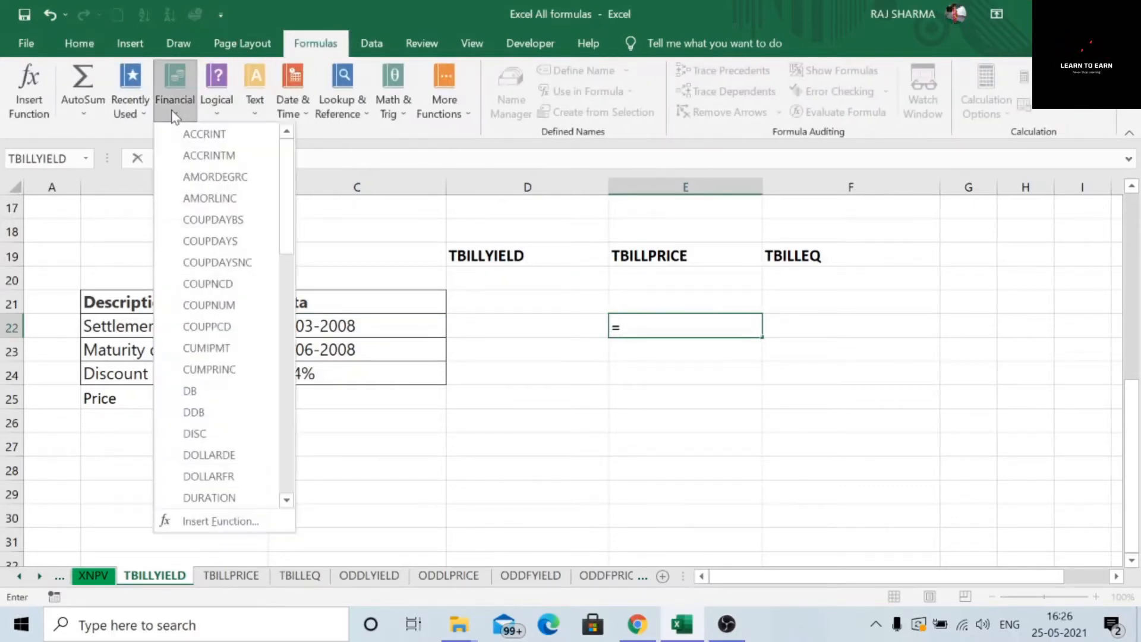
scroll(193, 264, "down", 2)
scroll(194, 266, "down", 10)
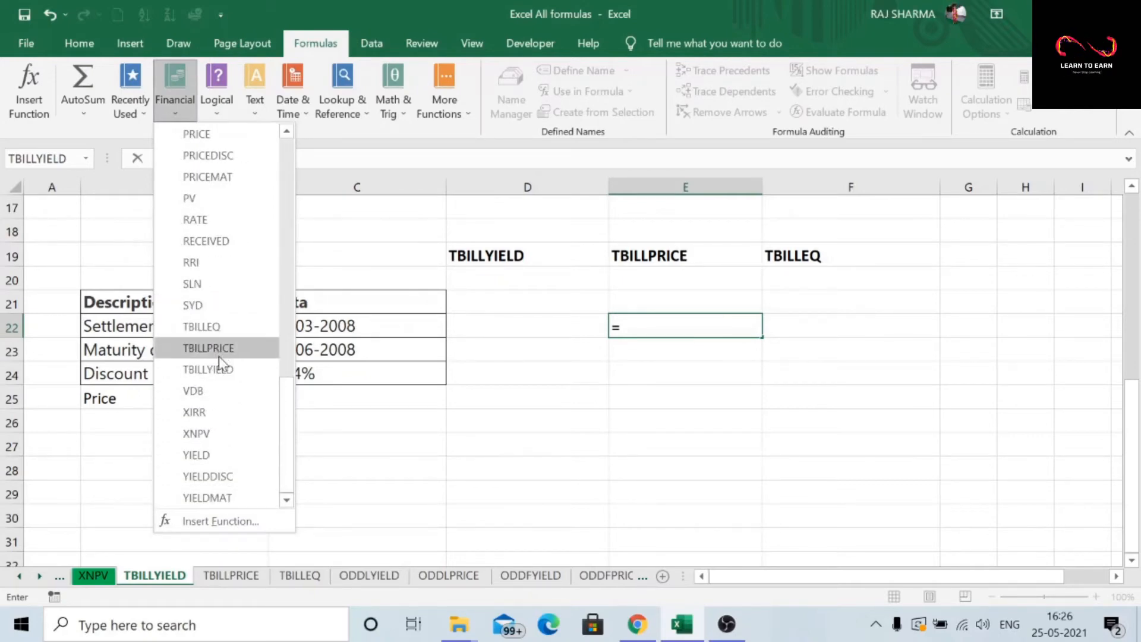
left_click(208, 349)
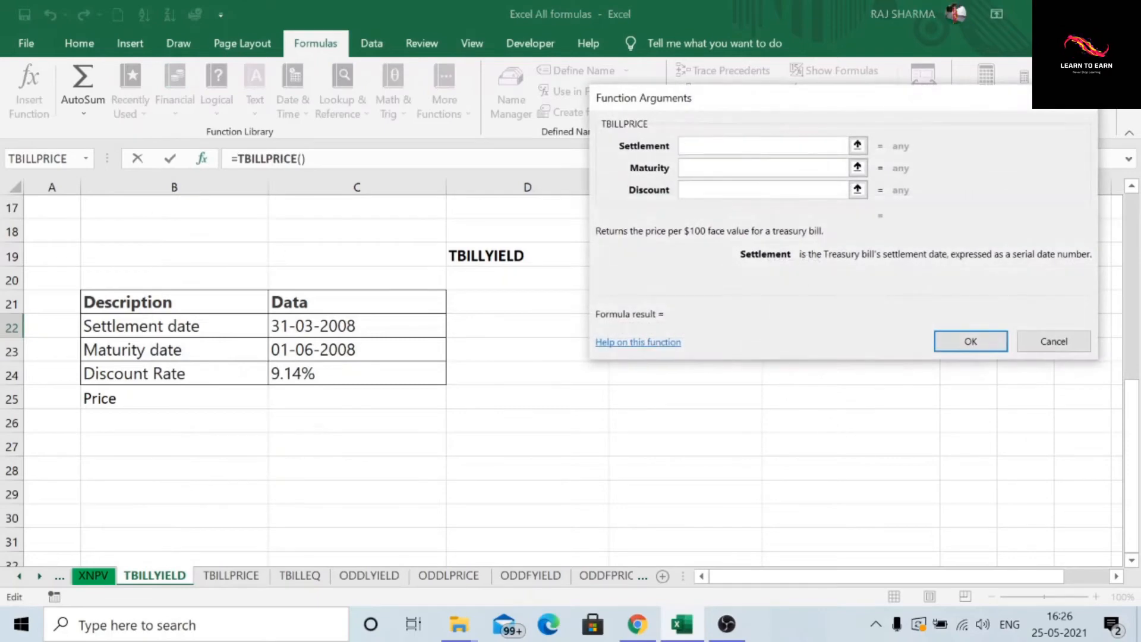
Step: Set TBILLPRICE to Settlement C22, Maturity C23 and Discount C24, giving 98.42588889
left_click(338, 328)
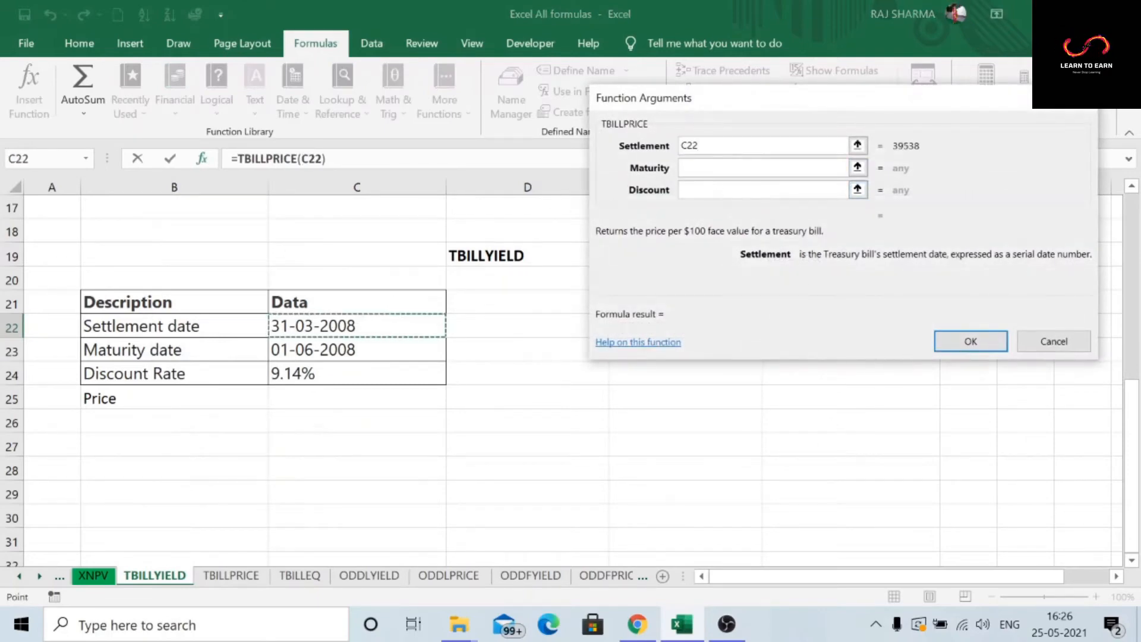
left_click(710, 171)
left_click(331, 350)
left_click(707, 190)
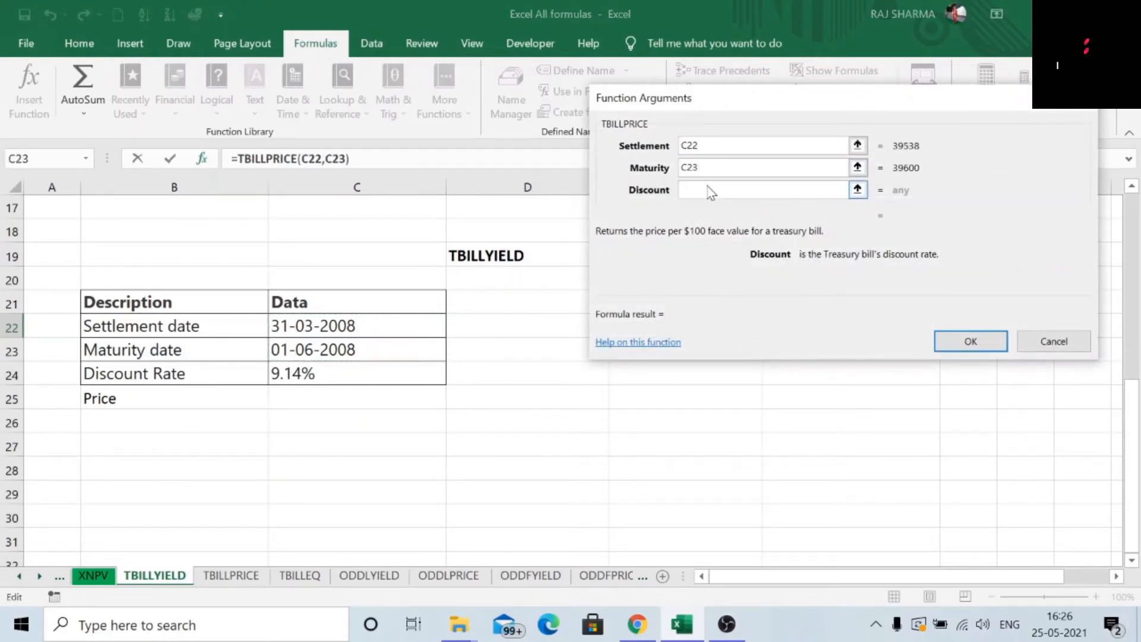
left_click(313, 374)
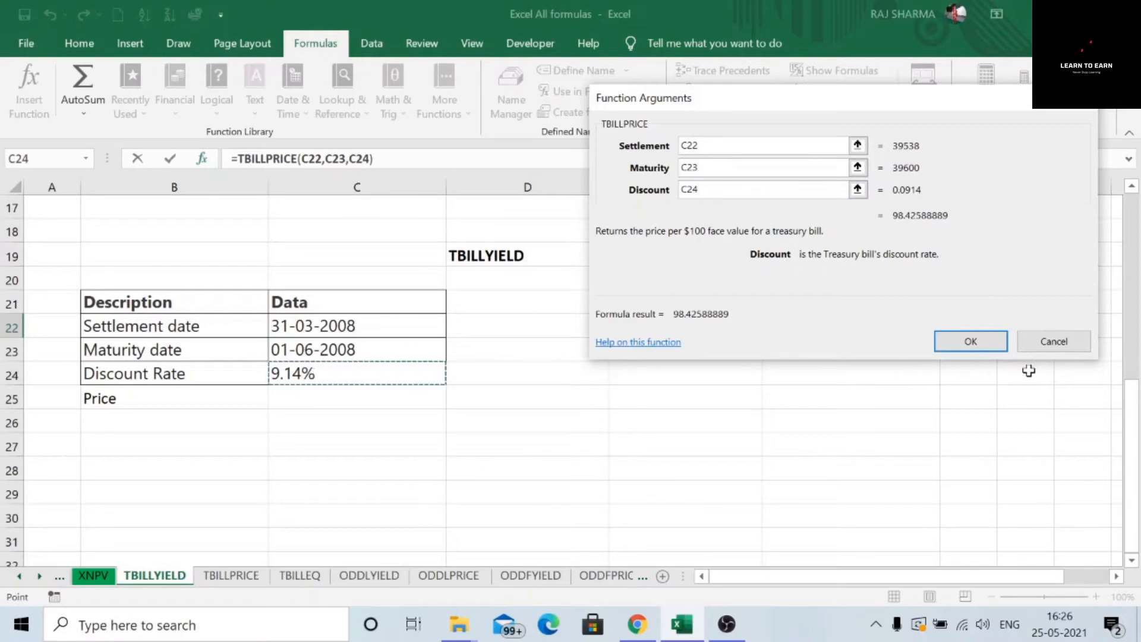
left_click(969, 340)
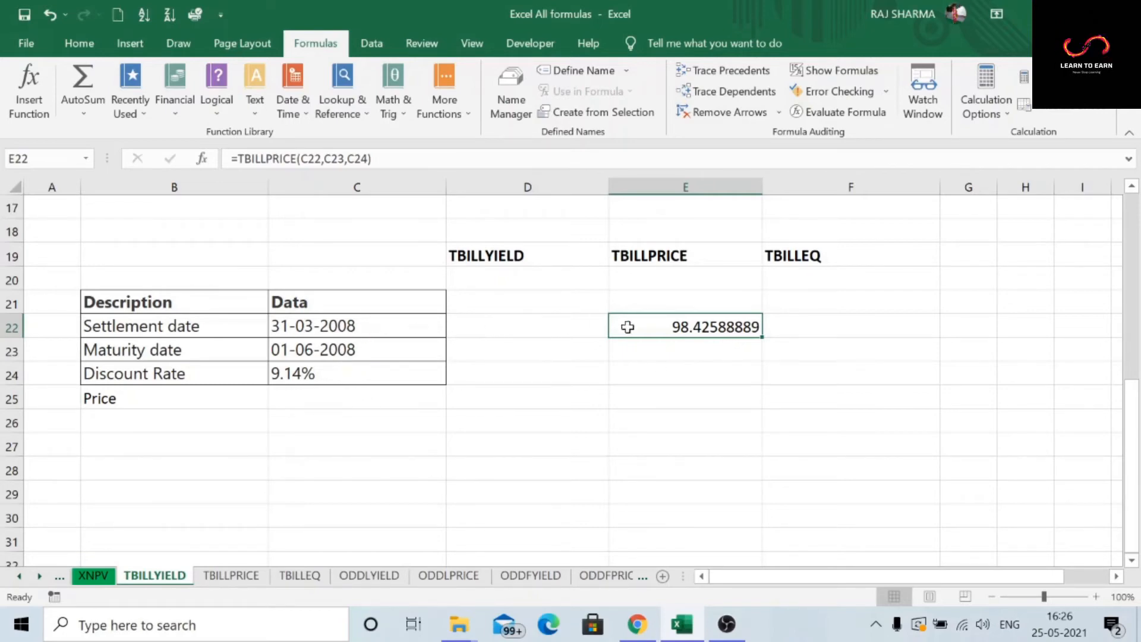
left_click(294, 334)
left_click(548, 330)
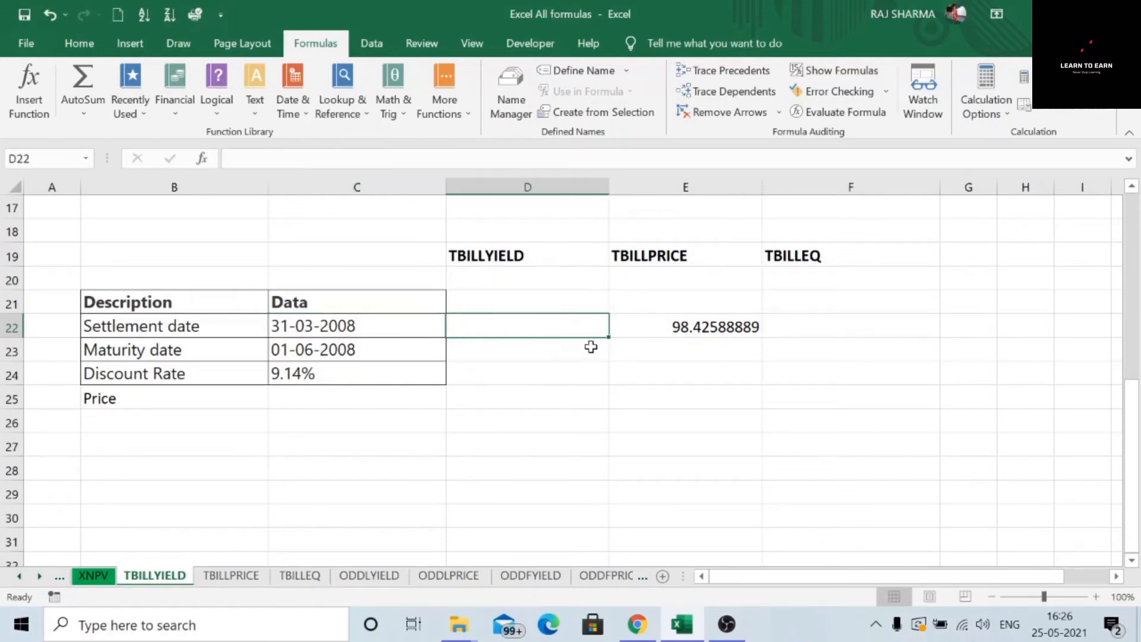
Step: Start a TBILLYIELD formula in D22 from the Financial function list
type("=")
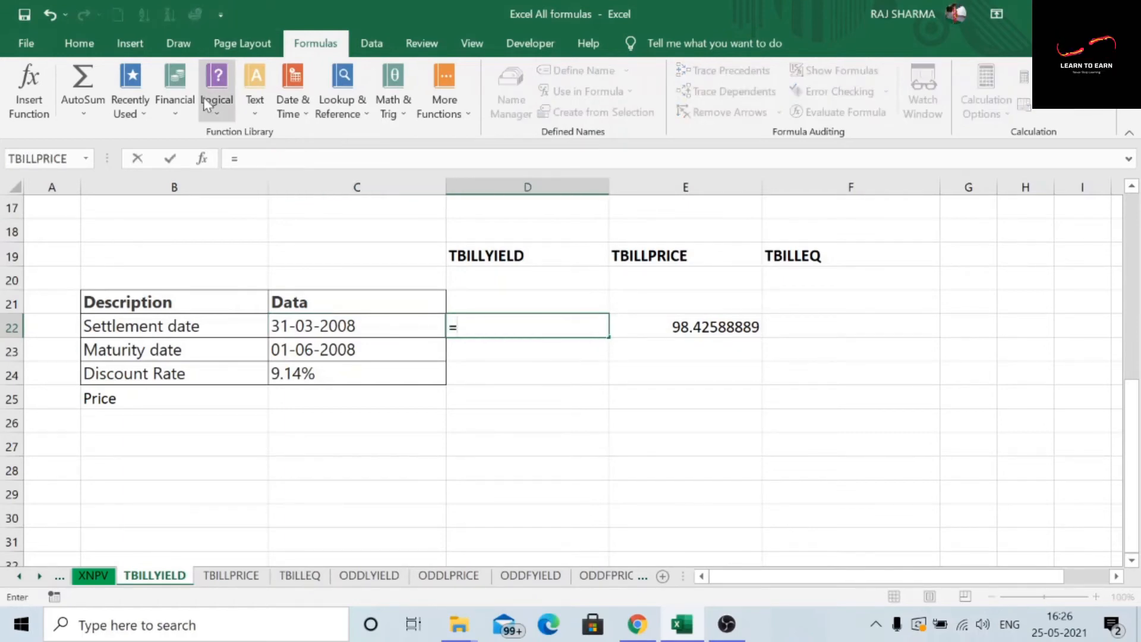
left_click(172, 115)
scroll(188, 281, "down", 1)
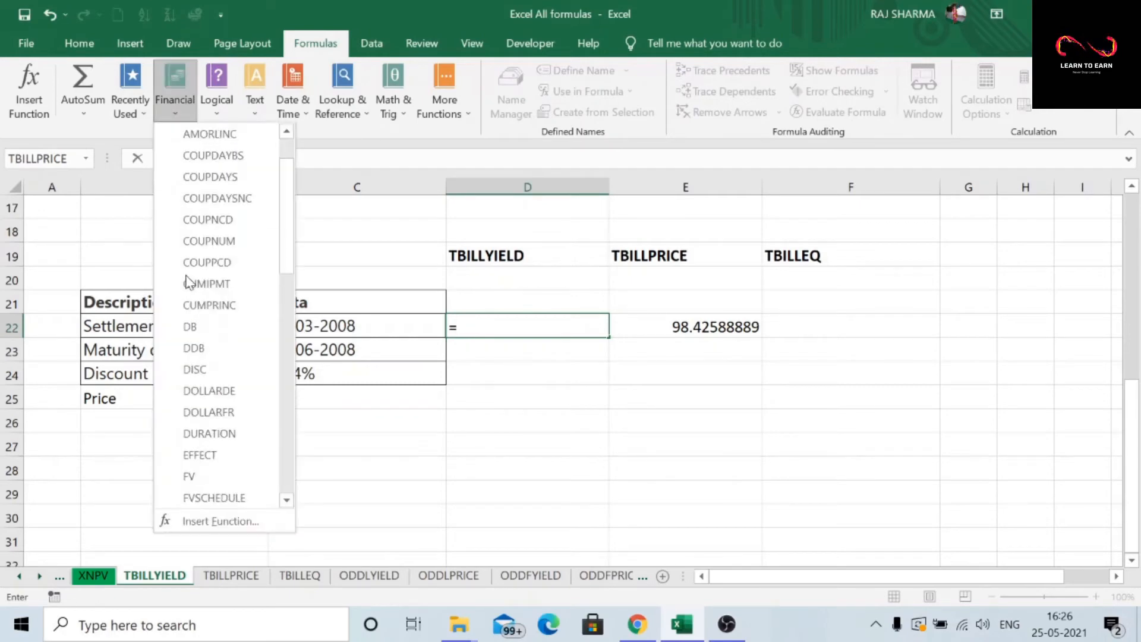
scroll(222, 325, "down", 11)
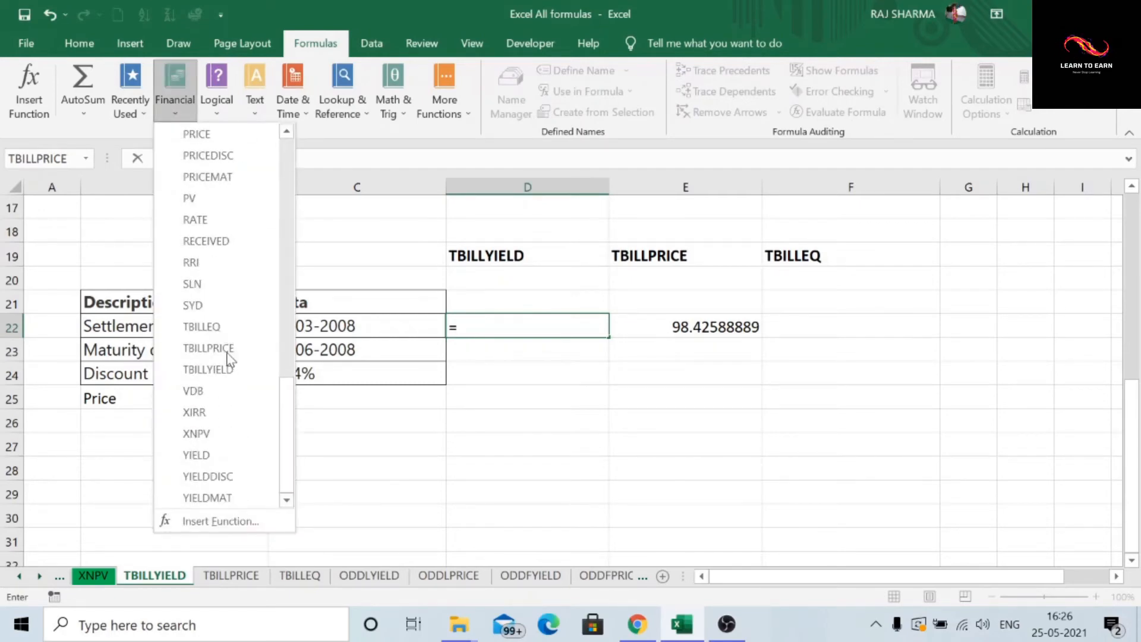
left_click(226, 369)
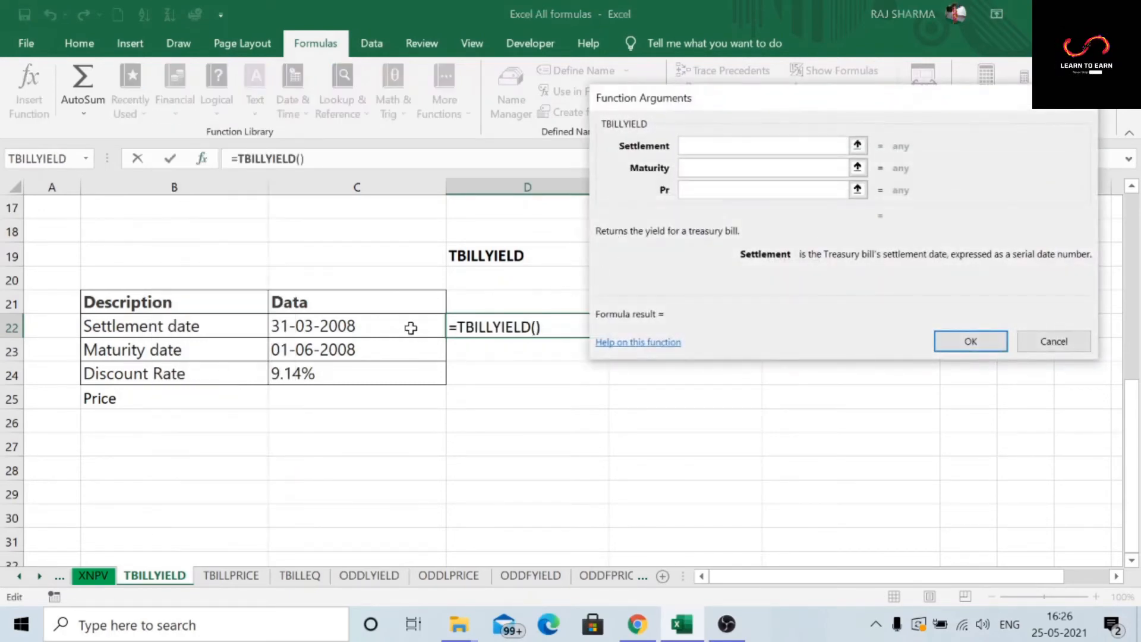
Step: Set TBILLYIELD to Settlement C22, Maturity C23 and Pr E22, giving 0.092861747
left_click(410, 328)
key("Tab")
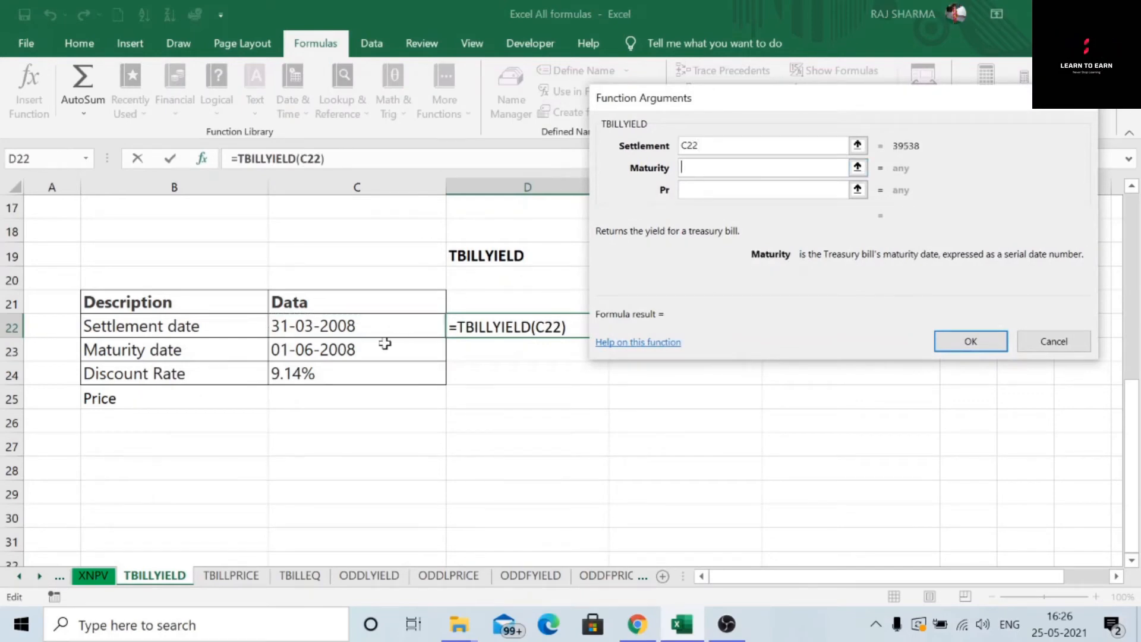
left_click(370, 351)
key("Tab")
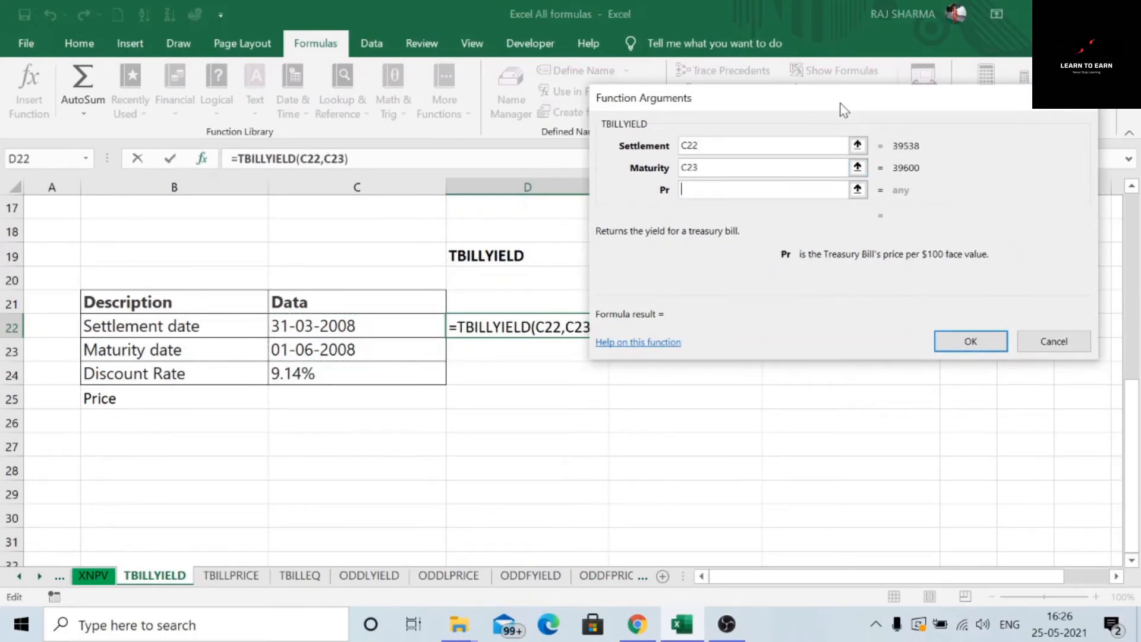
left_click_drag(881, 107, 423, 362)
left_click(700, 330)
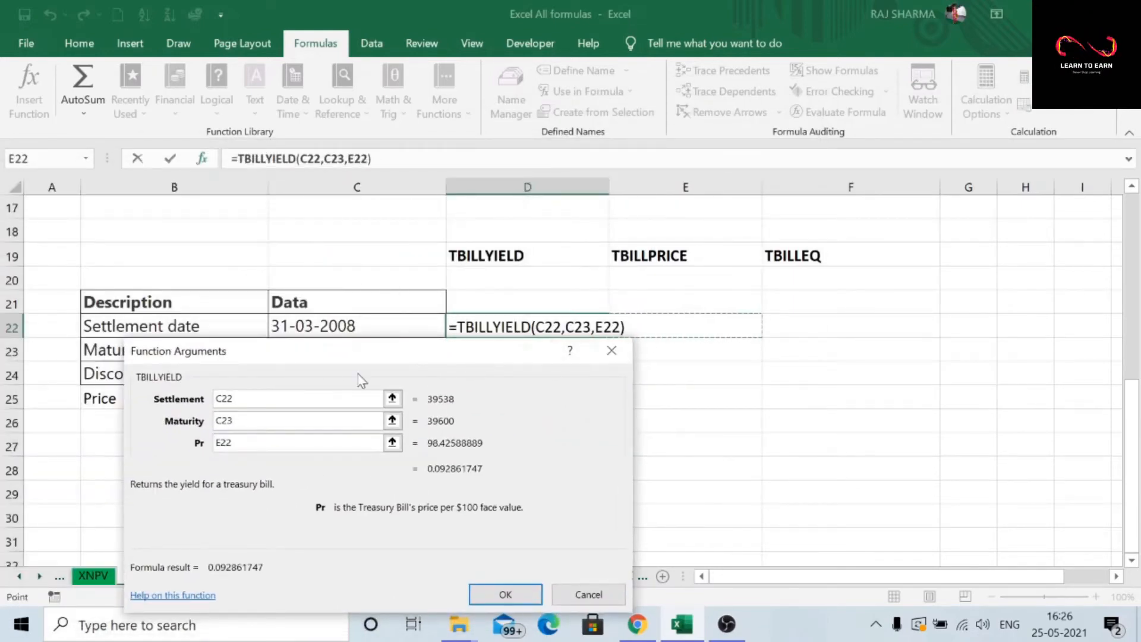
left_click_drag(314, 357, 312, 43)
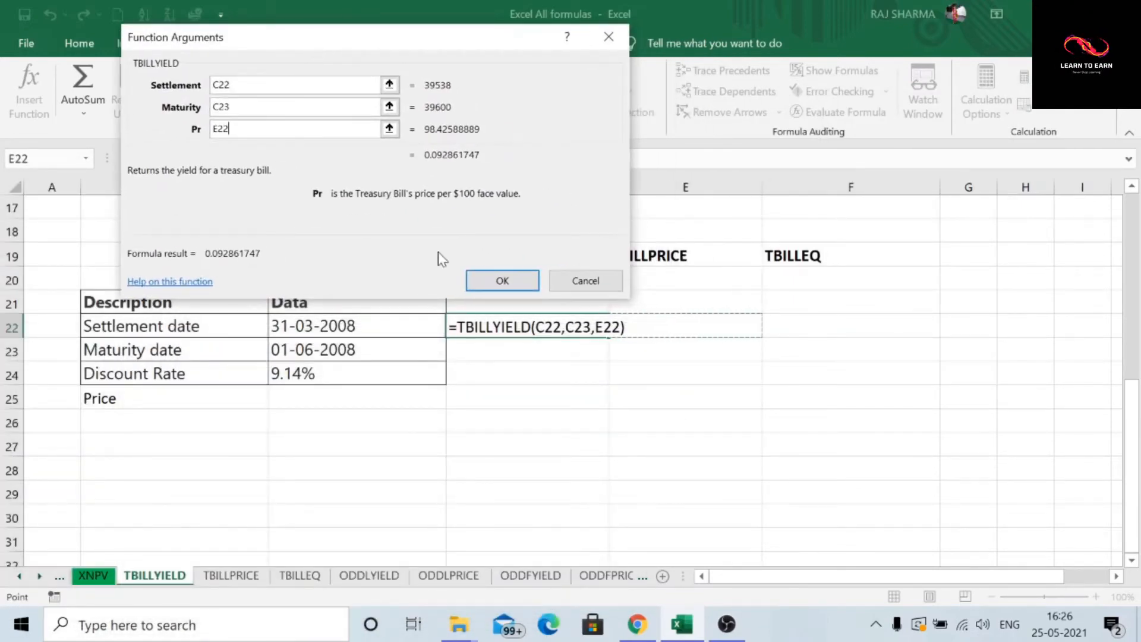
left_click(505, 282)
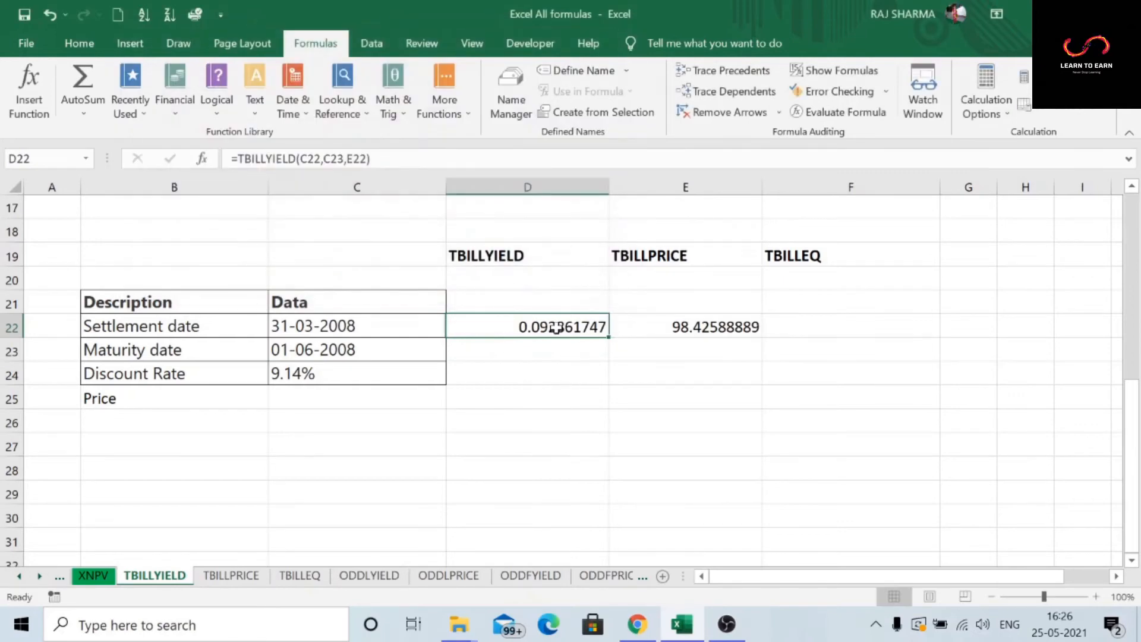
Step: Format D22 as Percentage with 2 decimal places so the yield shows 9.29%
right_click(555, 329)
left_click(627, 528)
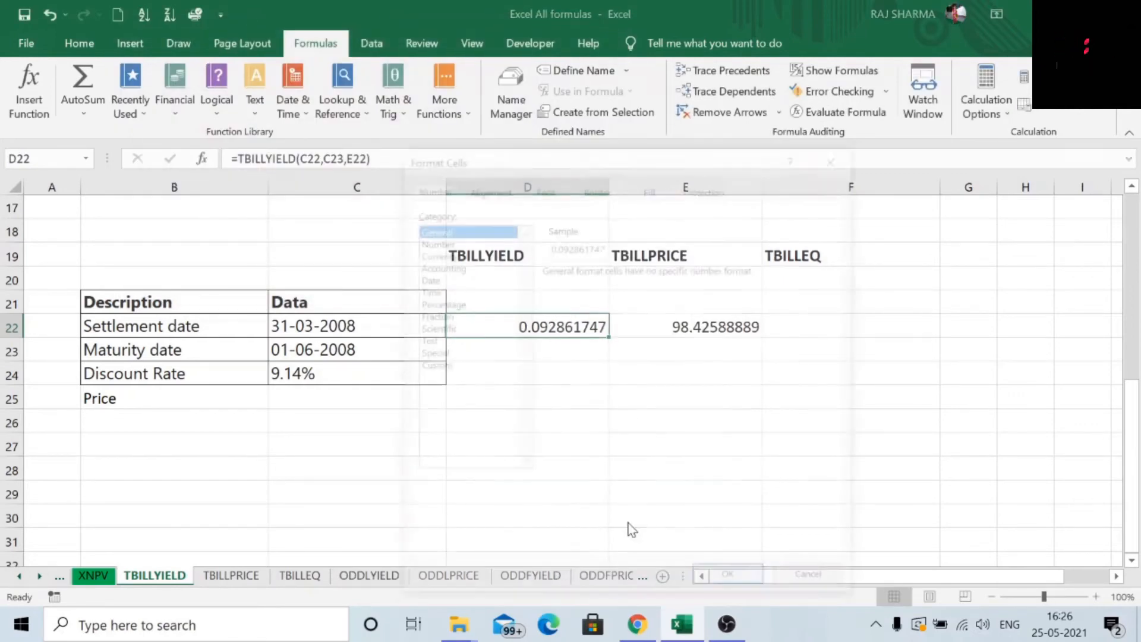
left_click(443, 303)
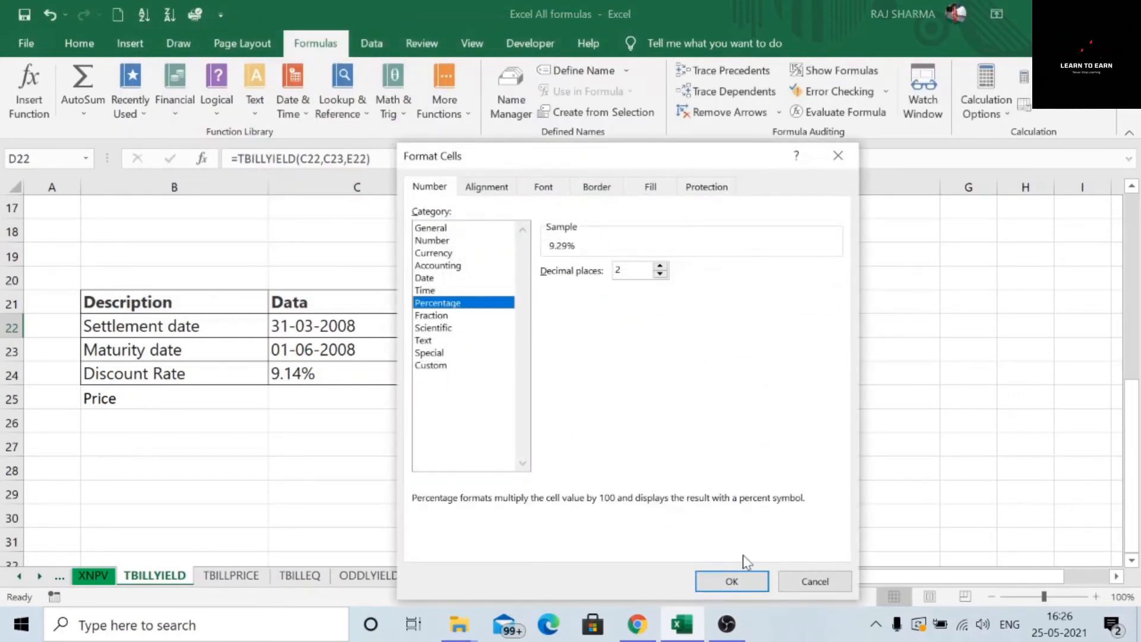
left_click(731, 581)
left_click(548, 398)
left_click(570, 323)
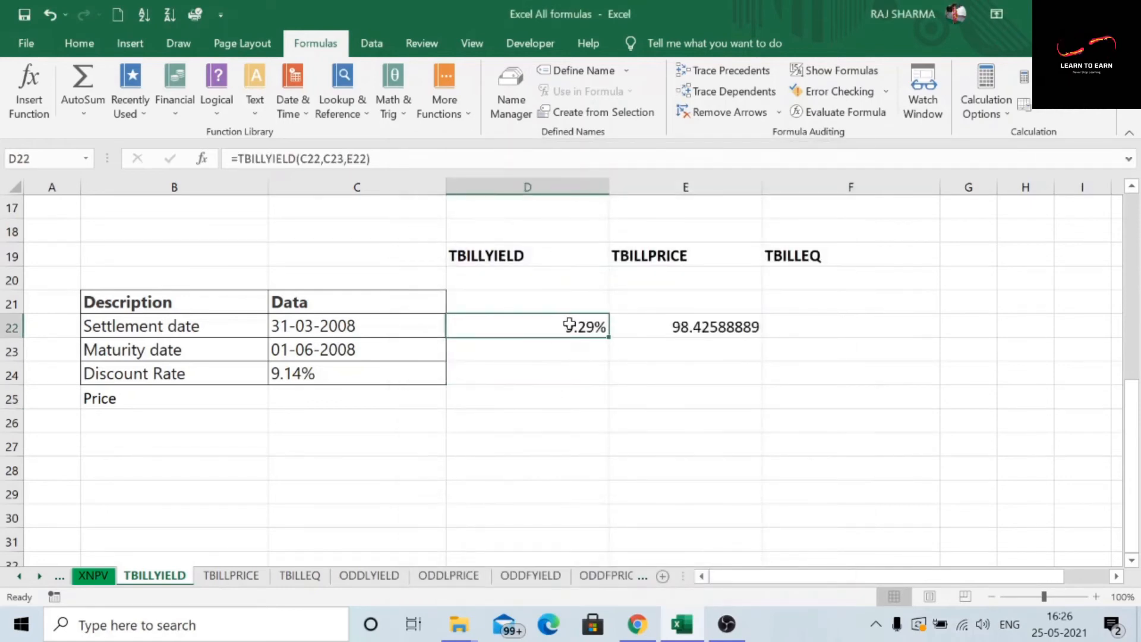
left_click(823, 322)
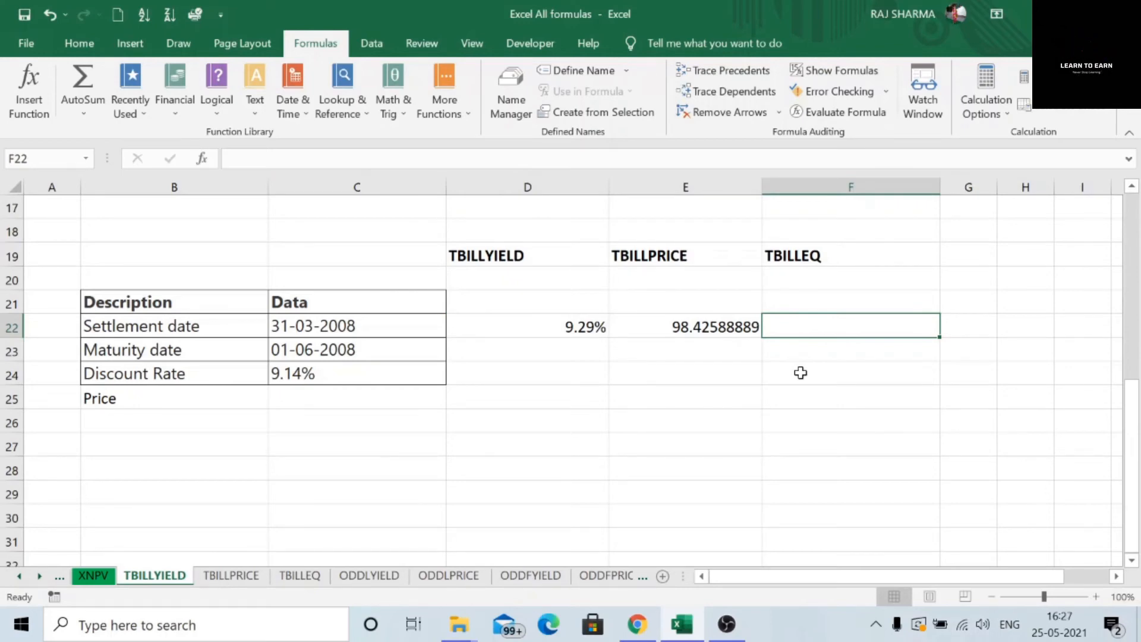
Step: Enter =TBILLEQ(C22,C23,C24) in F22, returning 0.094151494
type("=")
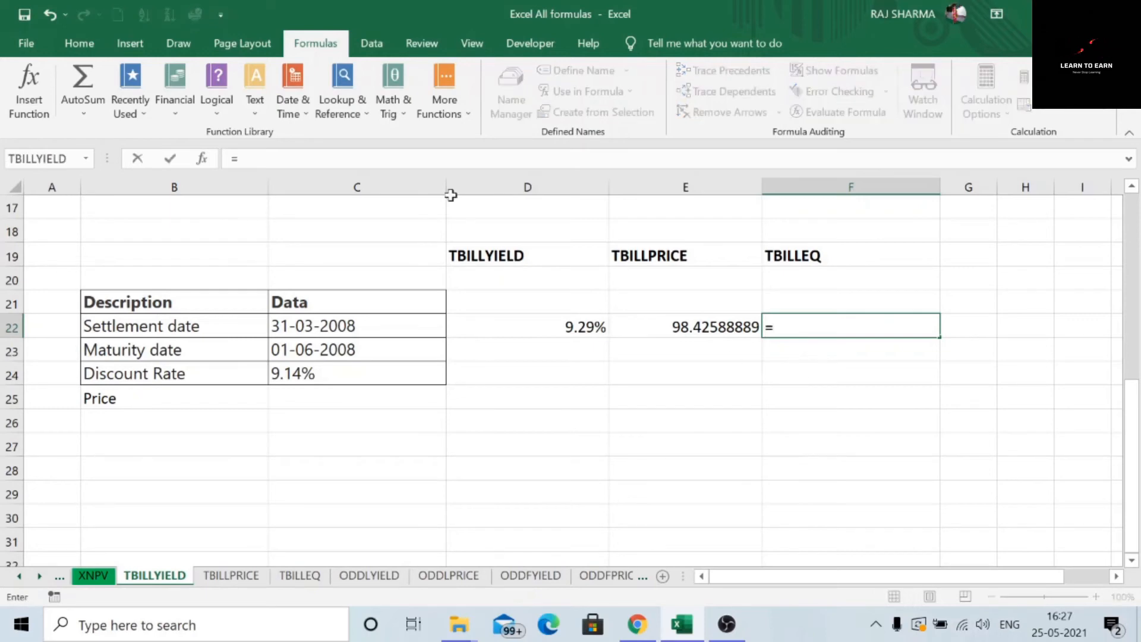
left_click(175, 118)
scroll(184, 273, "down", 10)
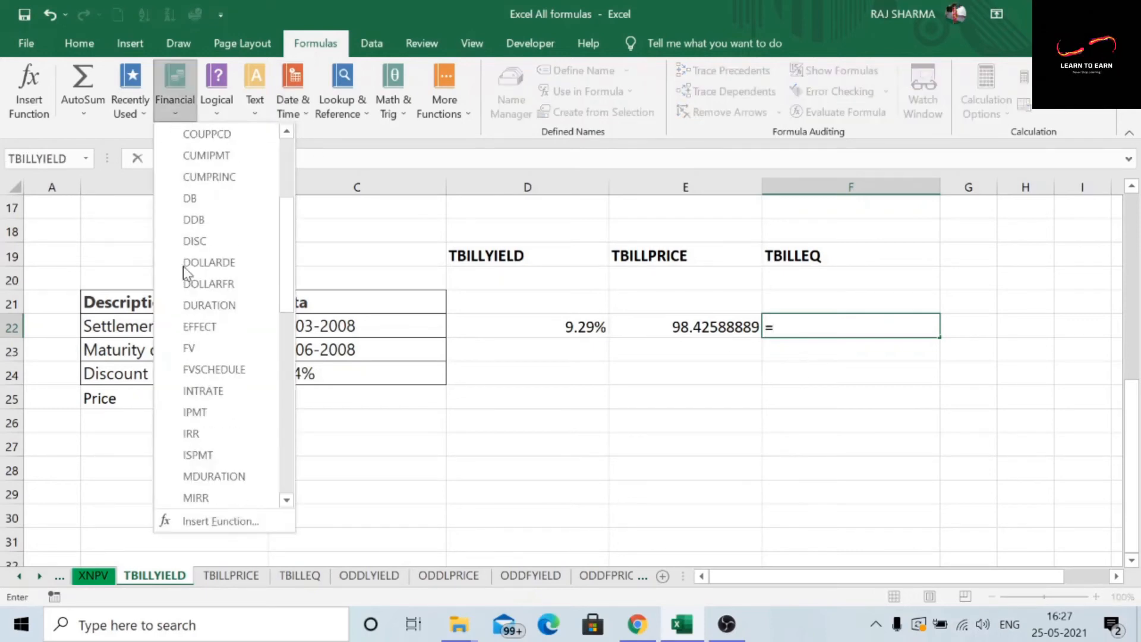
scroll(216, 369, "down", 2)
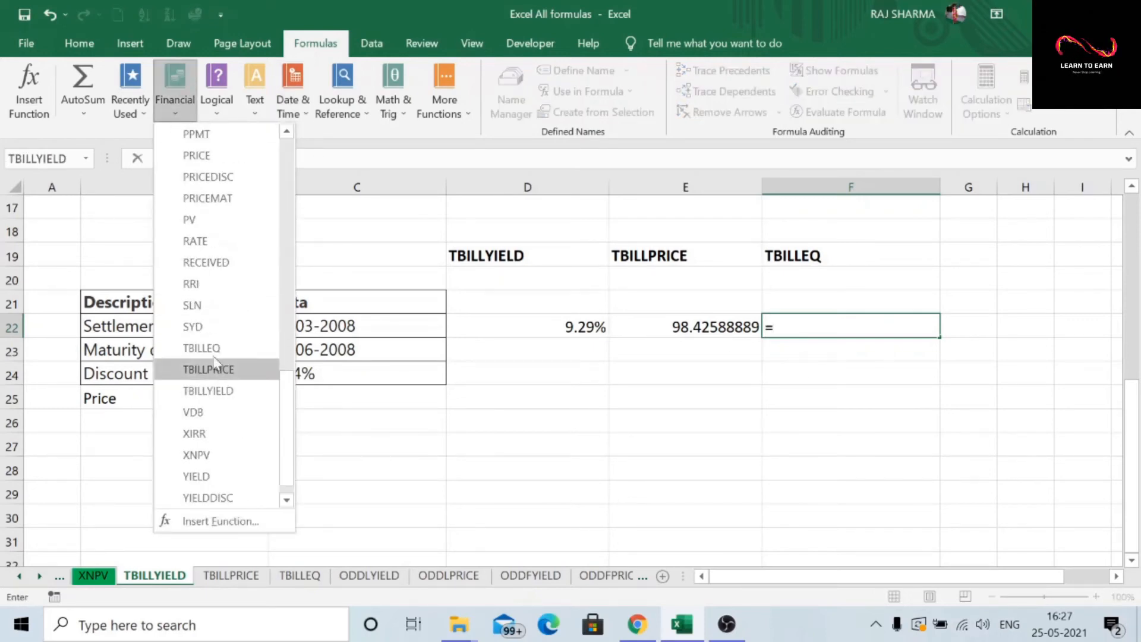
left_click(217, 348)
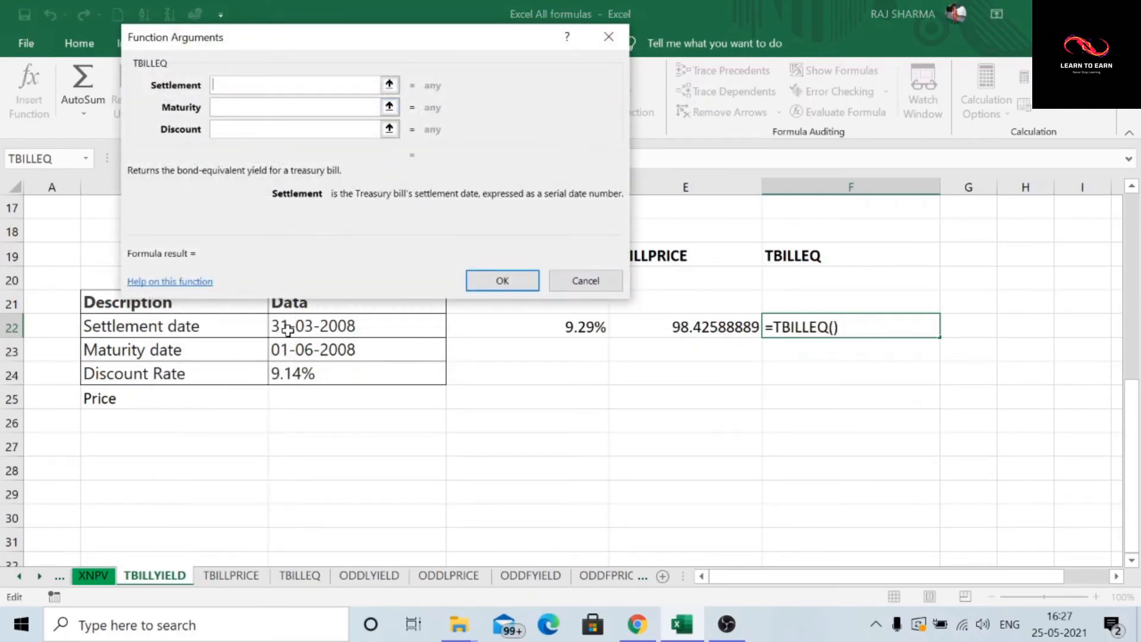
left_click(283, 328)
left_click(244, 107)
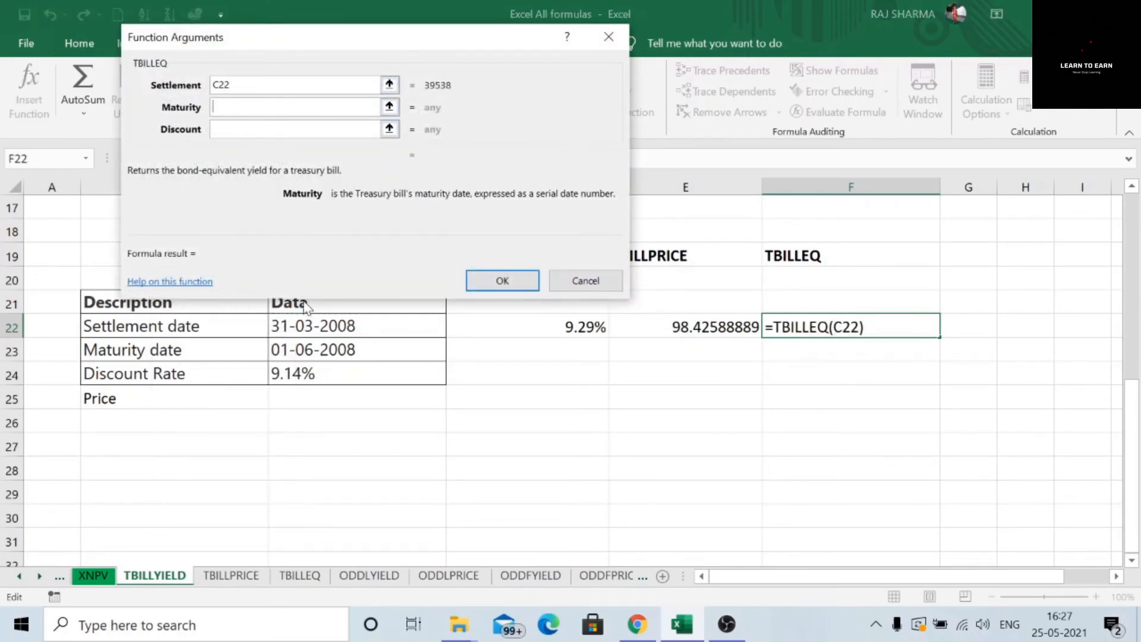
left_click(327, 349)
left_click(226, 126)
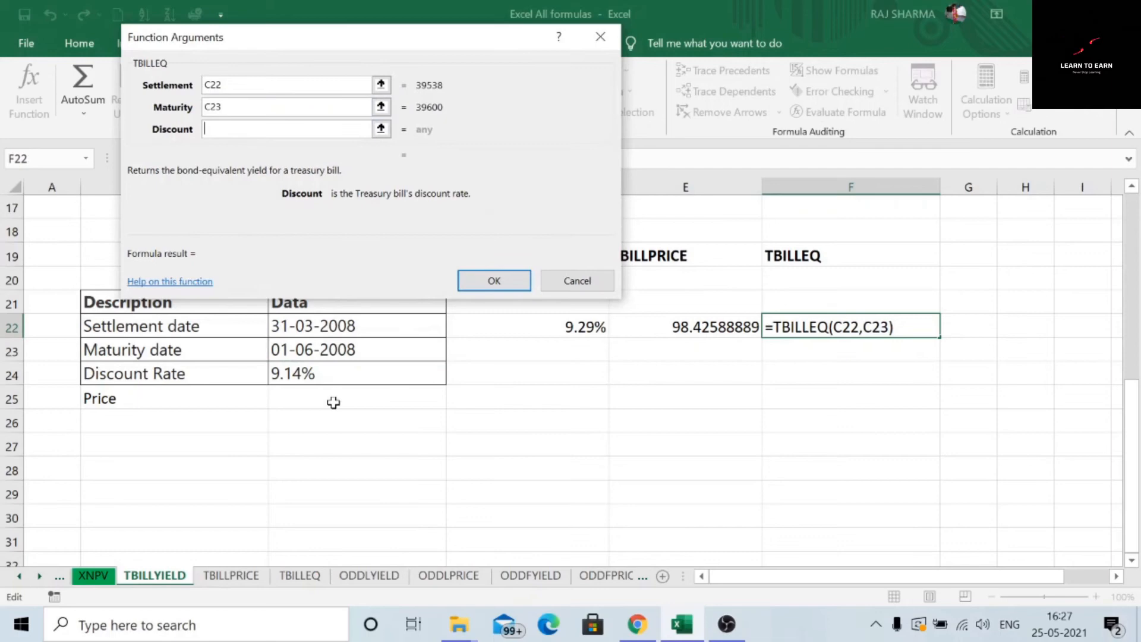
left_click(315, 374)
left_click(491, 280)
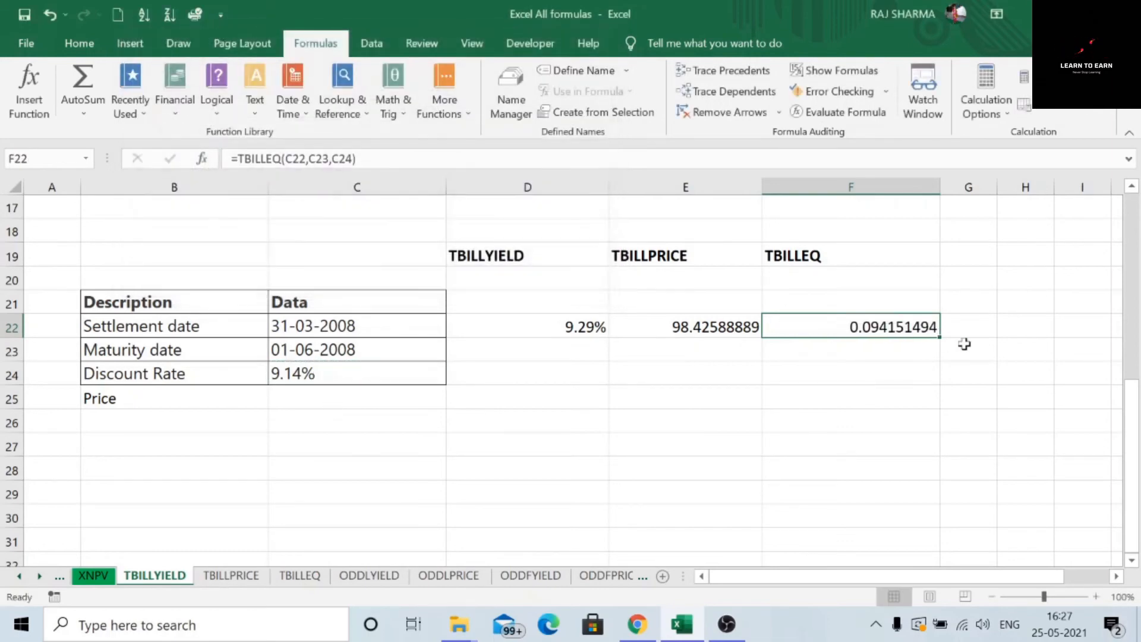
Step: Format F22 as Percentage with 2 decimal places so it shows 9.42%
right_click(890, 334)
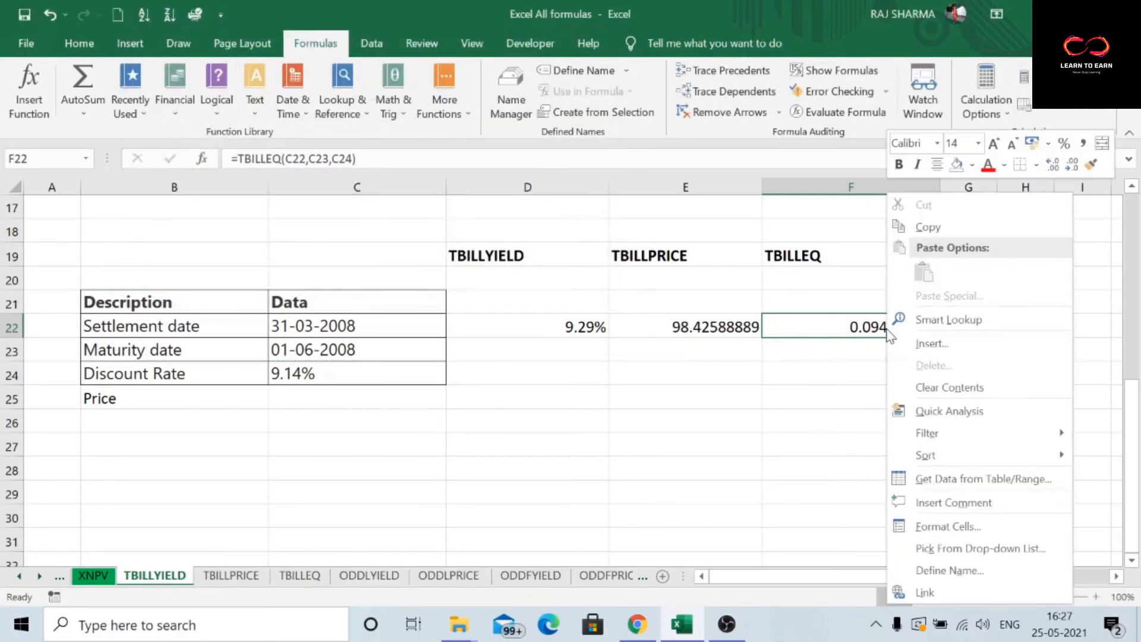
left_click(949, 526)
left_click(716, 303)
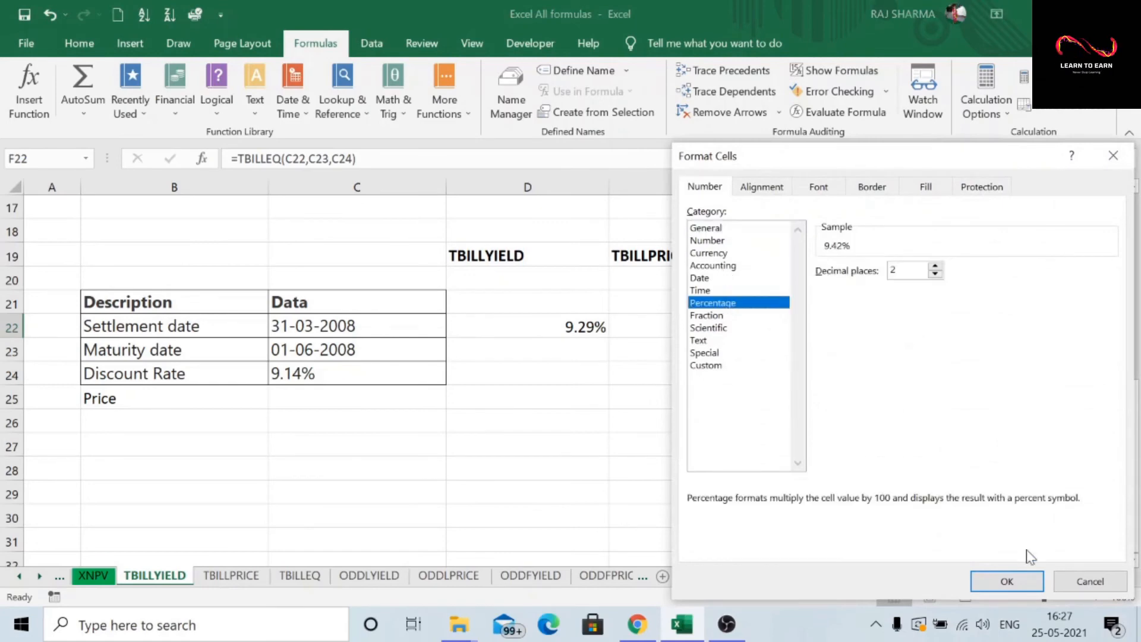
left_click(1010, 580)
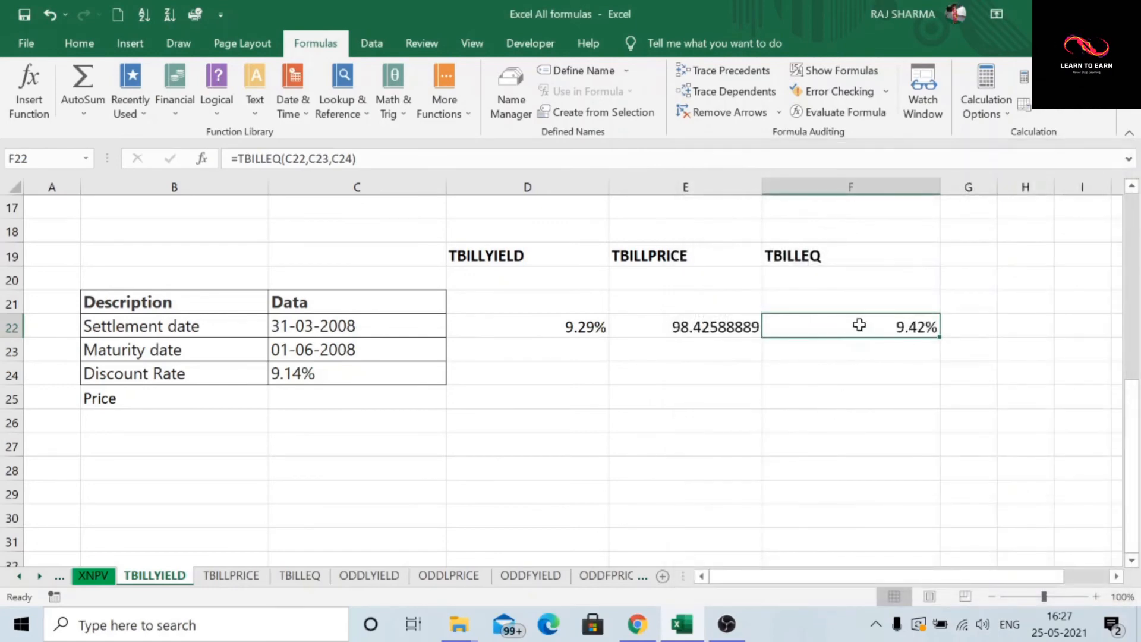
Step: Give the 9.42% TBILLEQ cell F22 the standard yellow fill colour
left_click(81, 44)
left_click(234, 104)
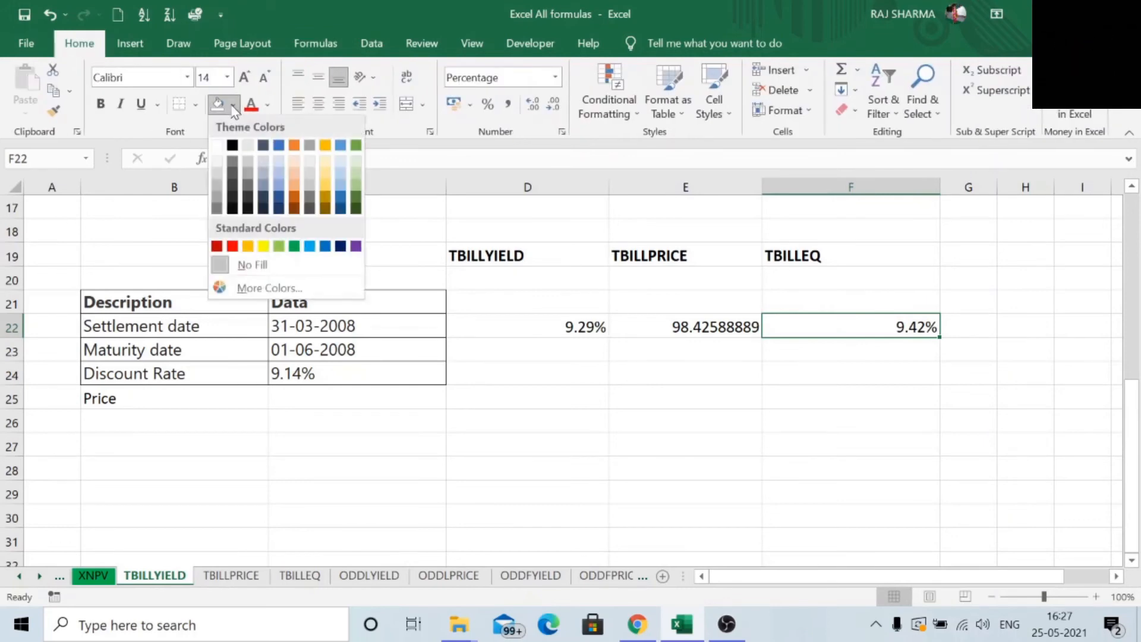
left_click(263, 245)
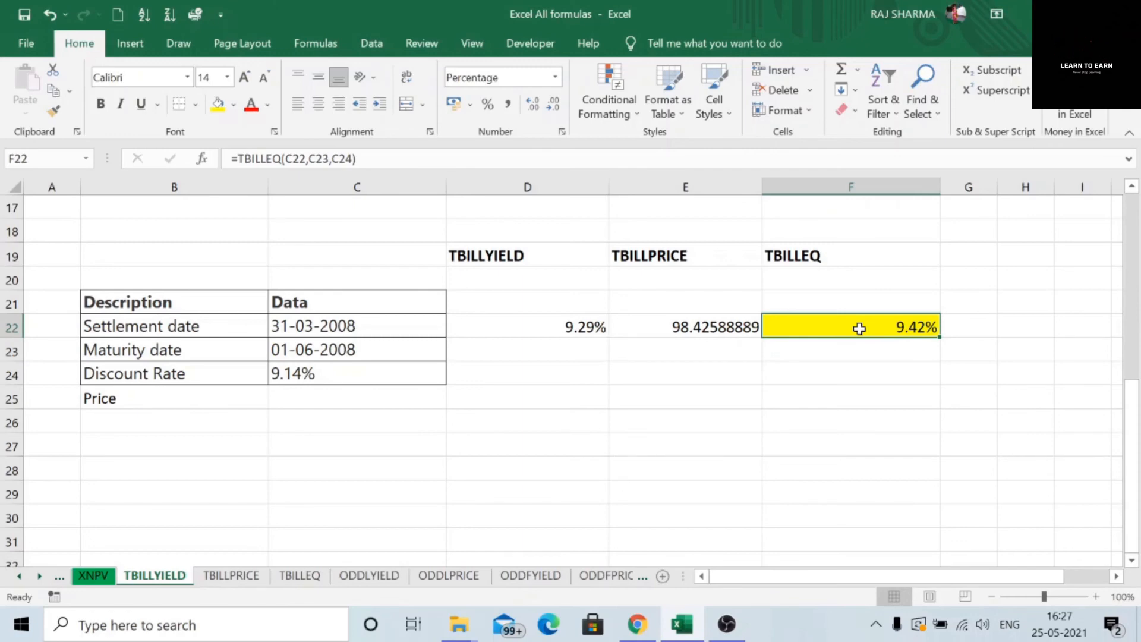
left_click(345, 353)
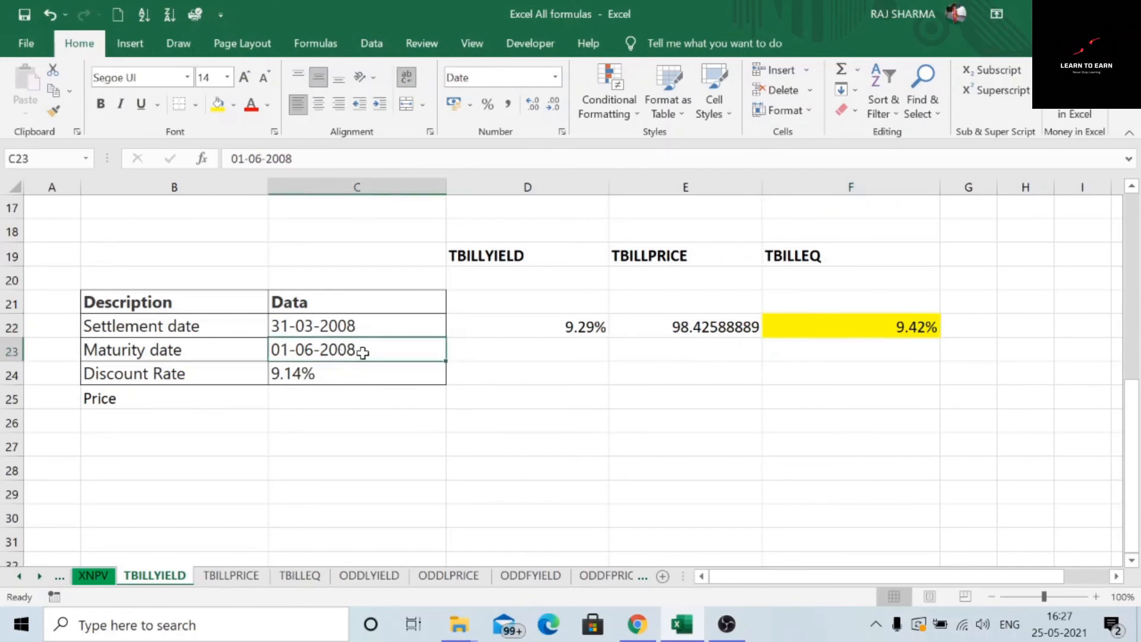
left_click(571, 331)
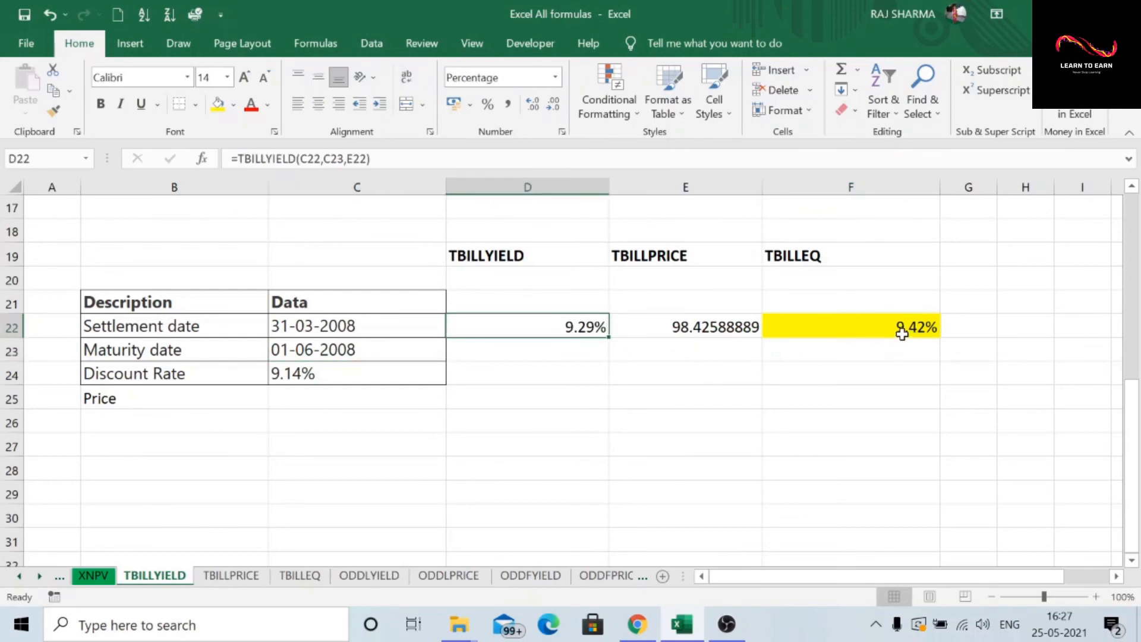
left_click(896, 330)
left_click(811, 255)
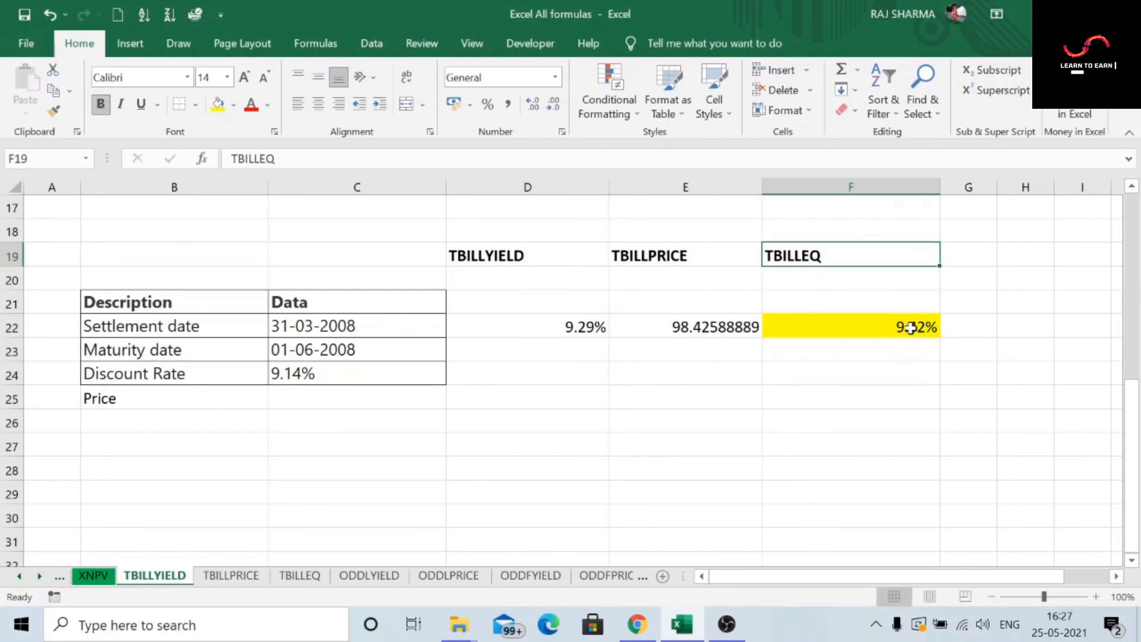
left_click(909, 327)
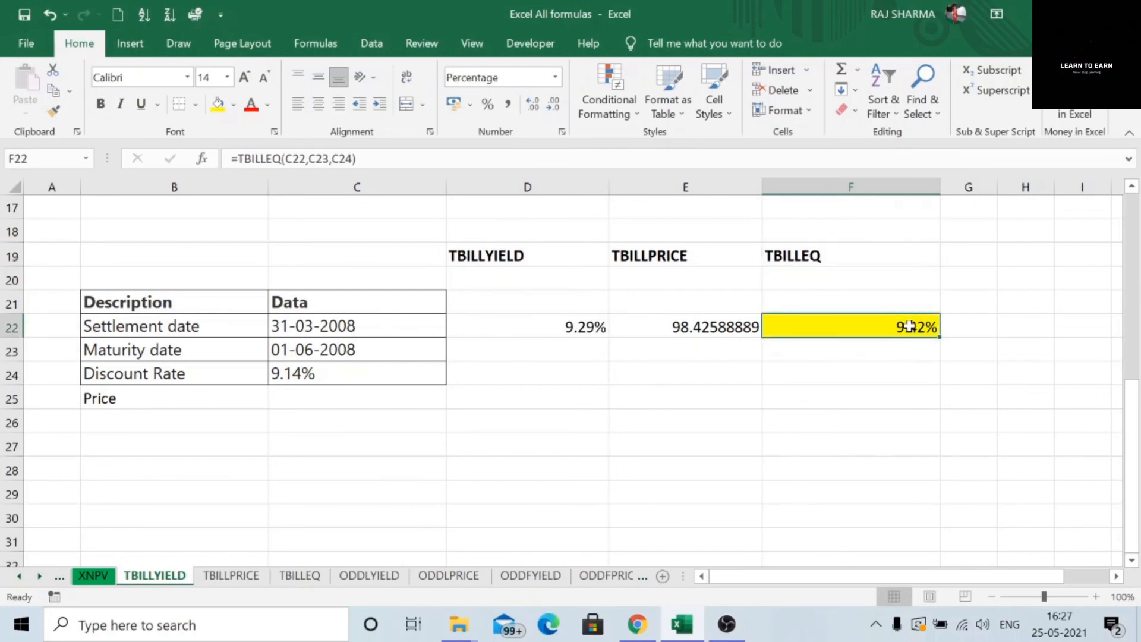
left_click(572, 326)
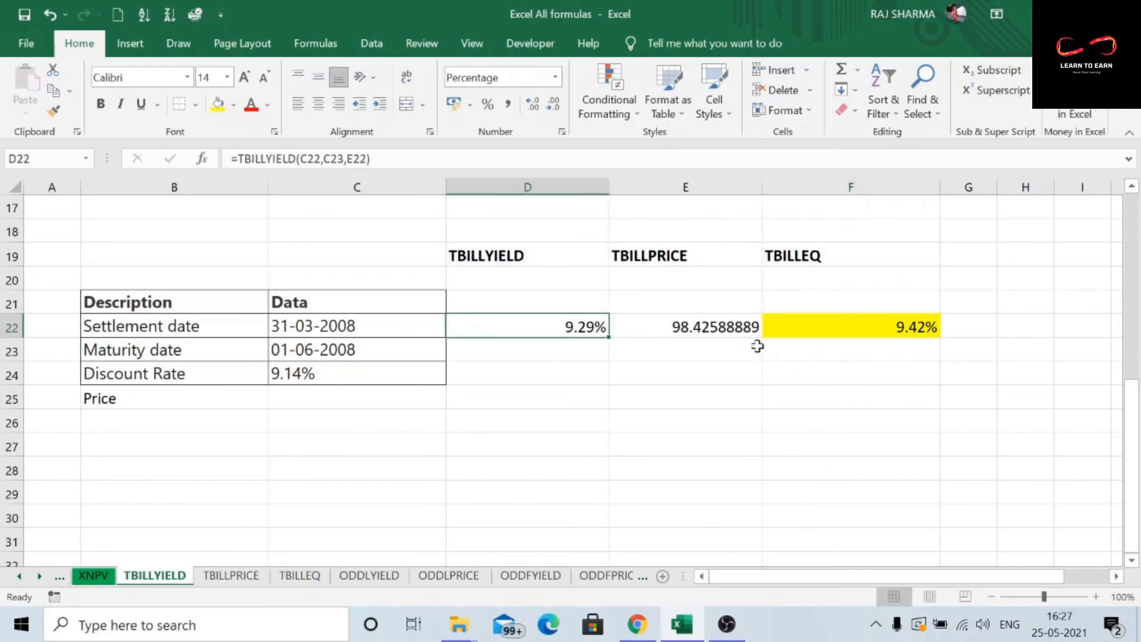
left_click(871, 325)
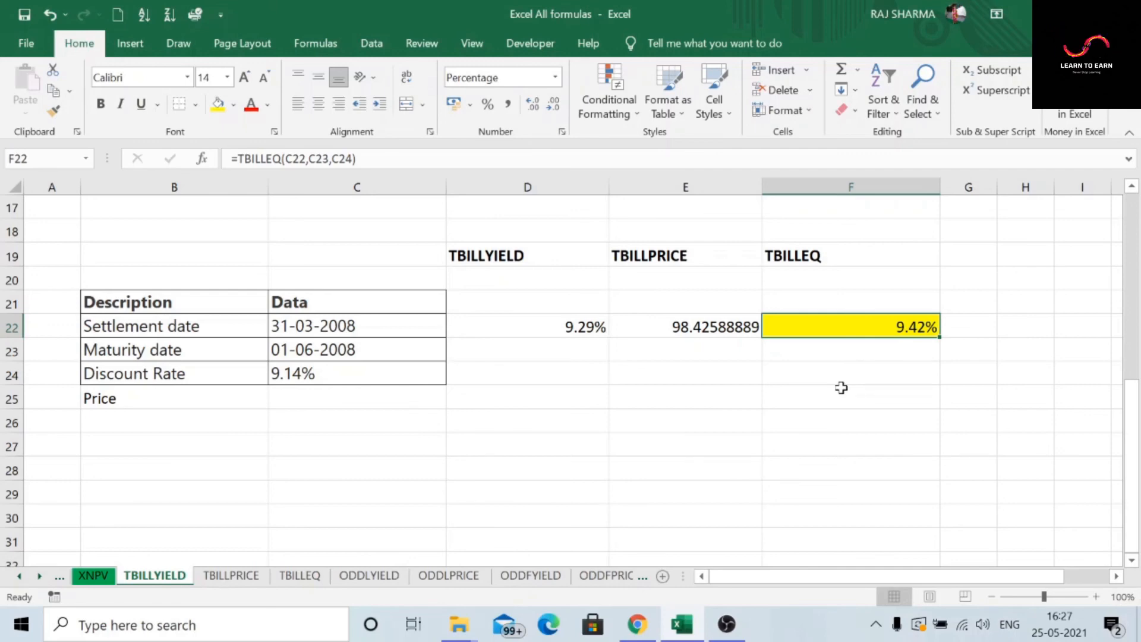
left_click(613, 428)
scroll(528, 410, "up", 1)
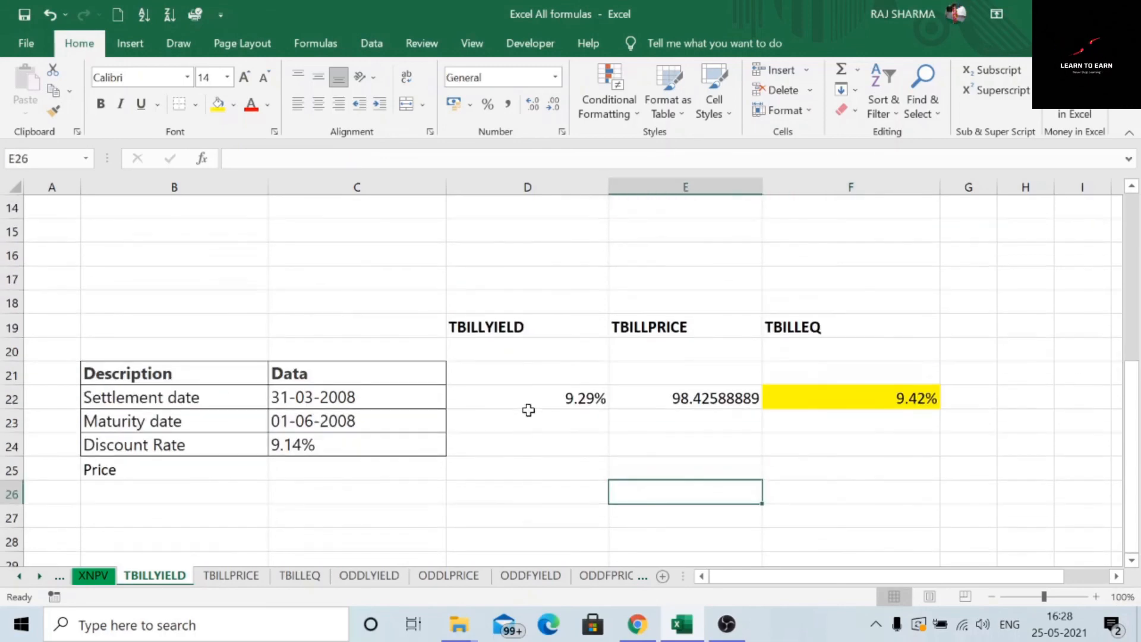